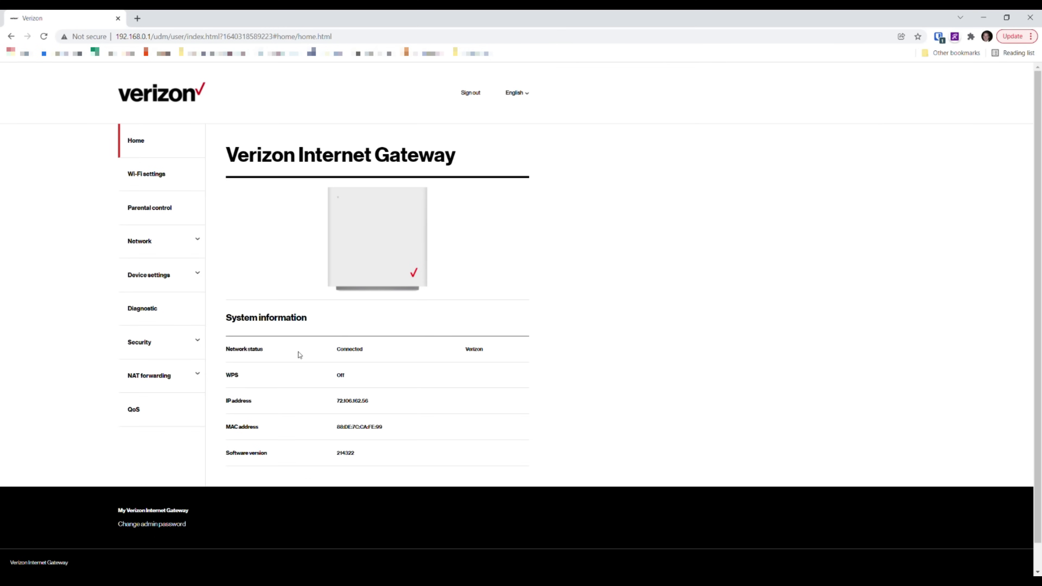
- Open the gateway's Wi-Fi settings and review the basic band steering and 2.4 GHz options
click(157, 173)
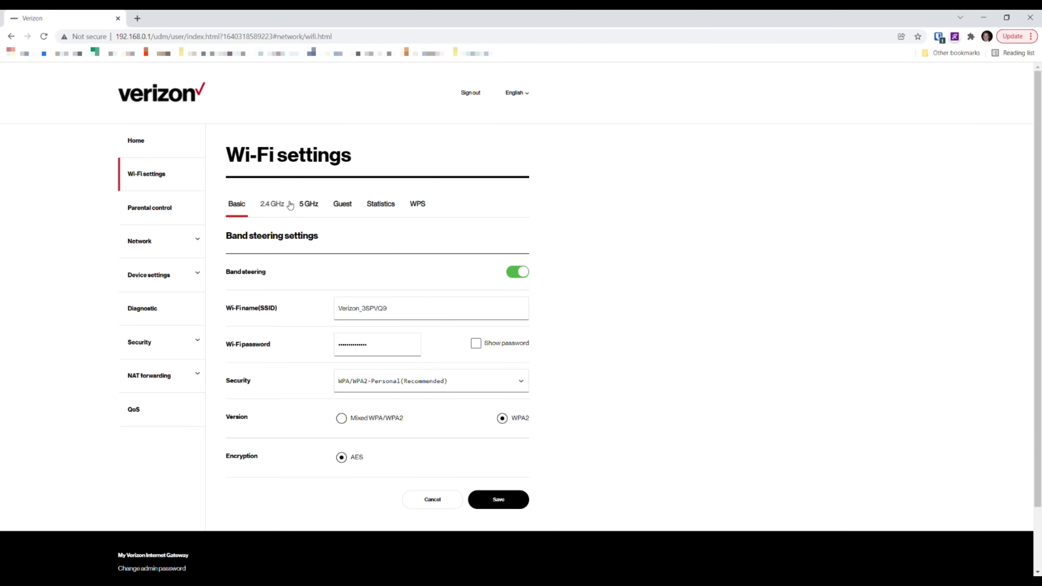
click(281, 205)
scroll(328, 270, down, 5)
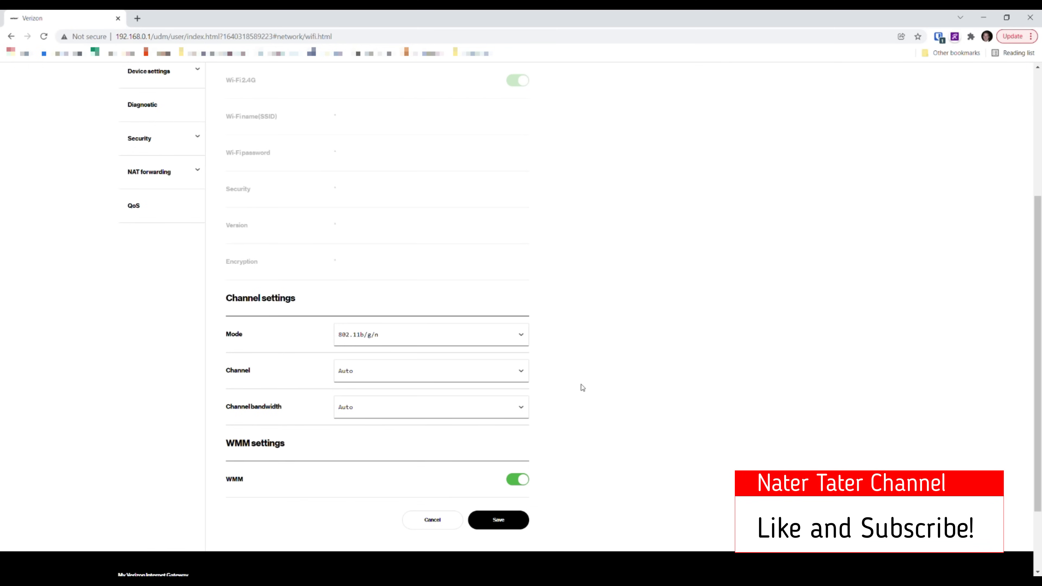
- Review the 5 GHz Wi-Fi settings, including the channel and WMM options
scroll(403, 419, up, 2)
scroll(403, 420, up, 3)
click(309, 156)
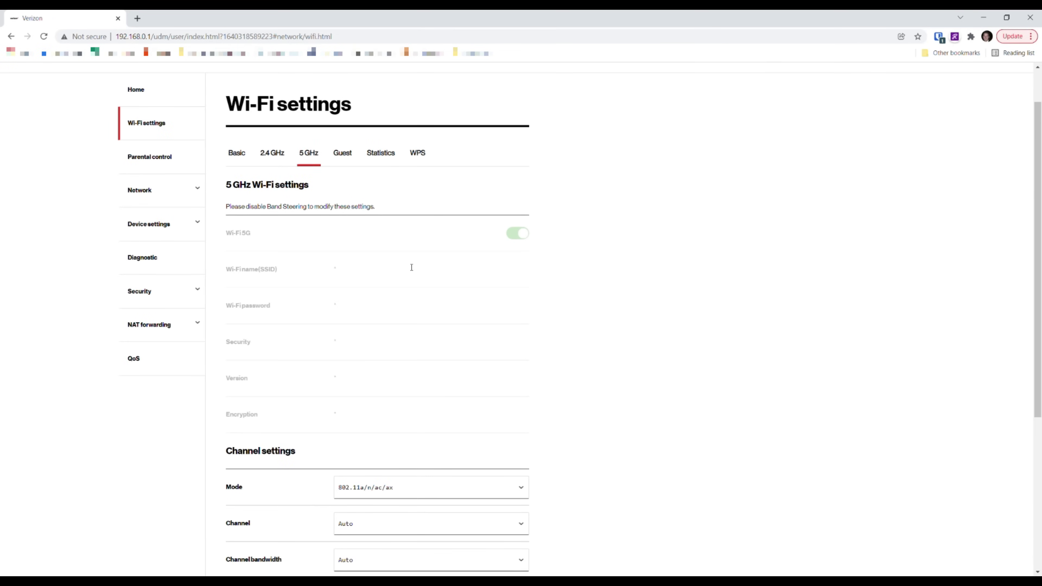
scroll(453, 358, down, 3)
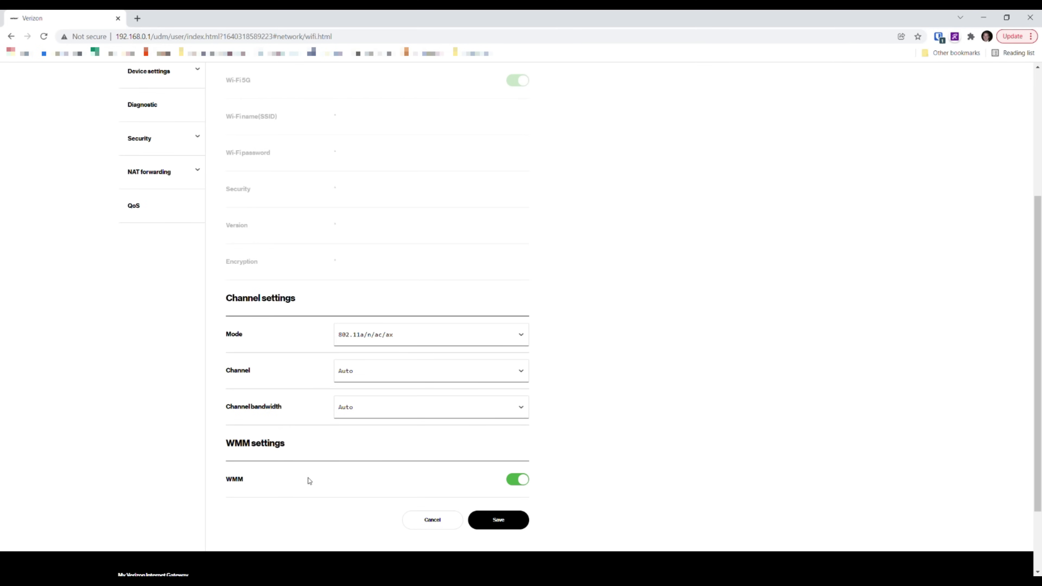
- Check the guest network option and the Wi-Fi statistics of connected devices
scroll(309, 480, up, 1)
scroll(309, 480, up, 3)
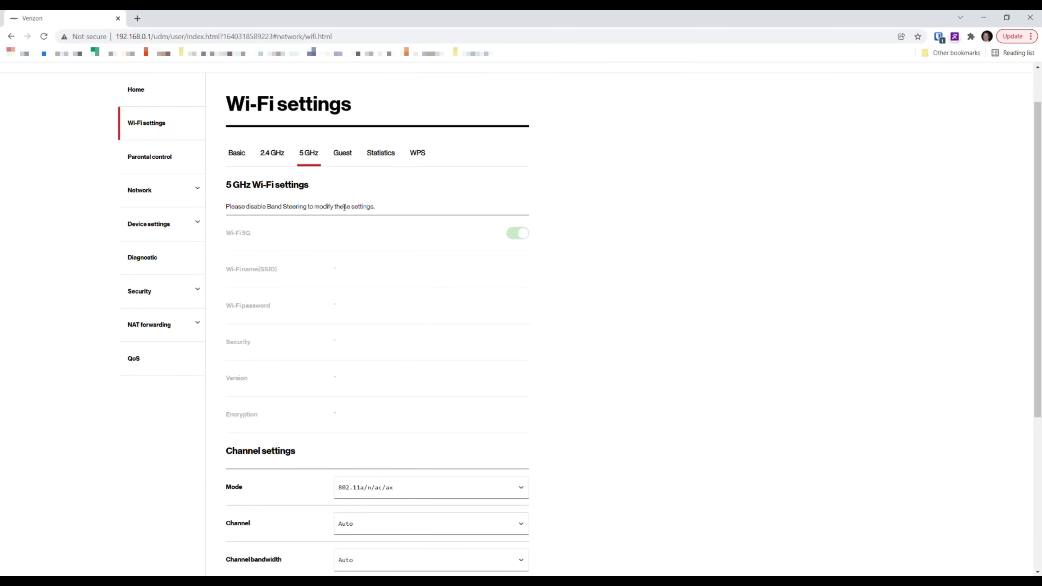
click(343, 156)
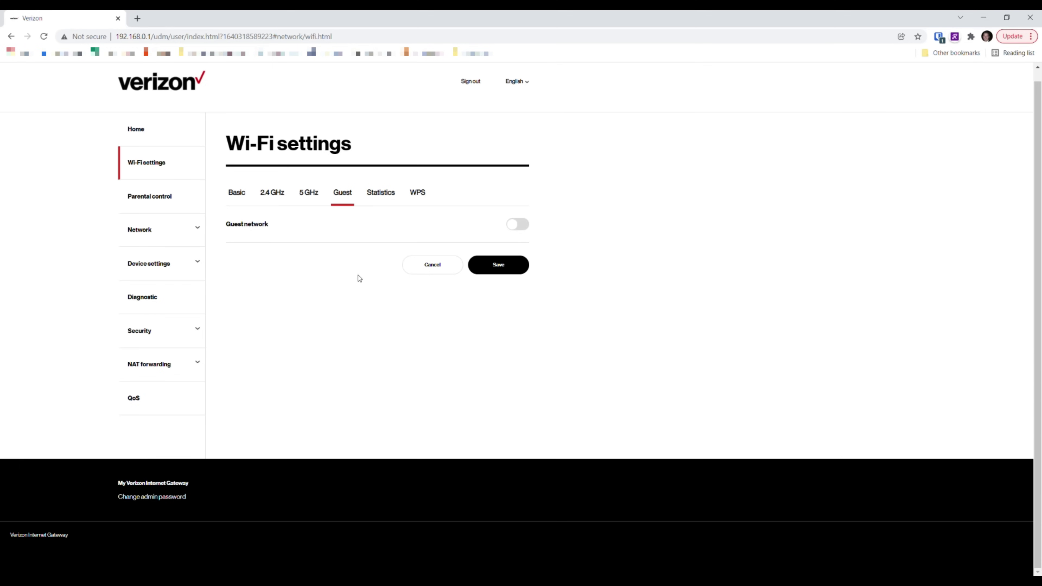
click(381, 193)
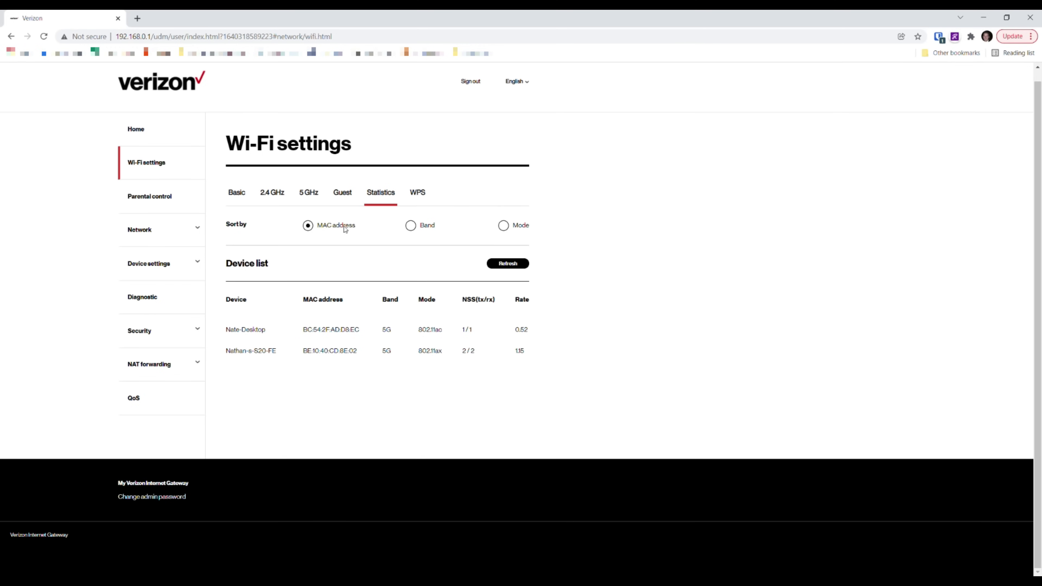
- Review the WPS settings, including push-to-pair and the PIN pairing method
click(419, 195)
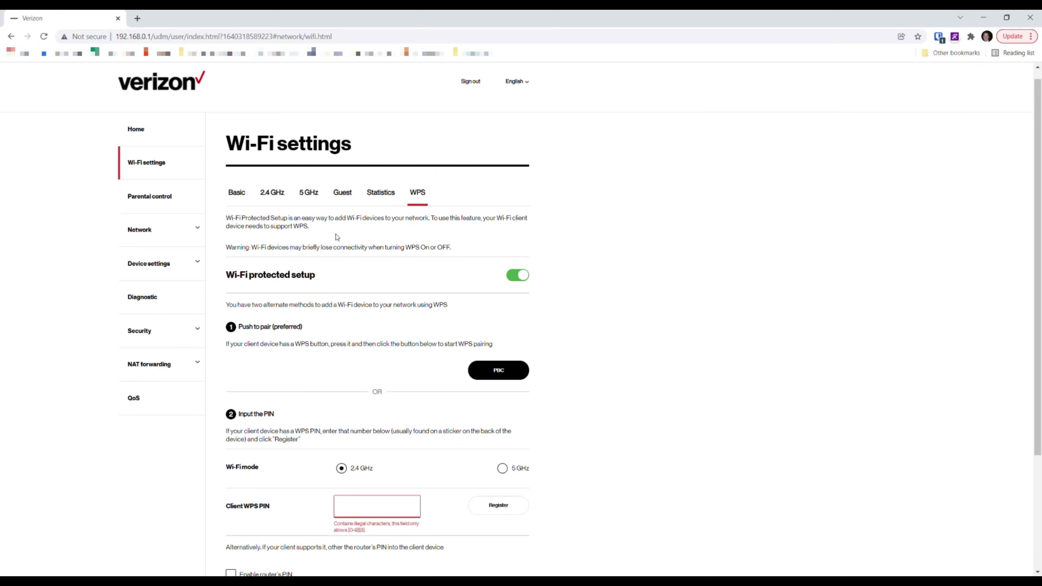
scroll(450, 307, down, 3)
scroll(440, 307, down, 1)
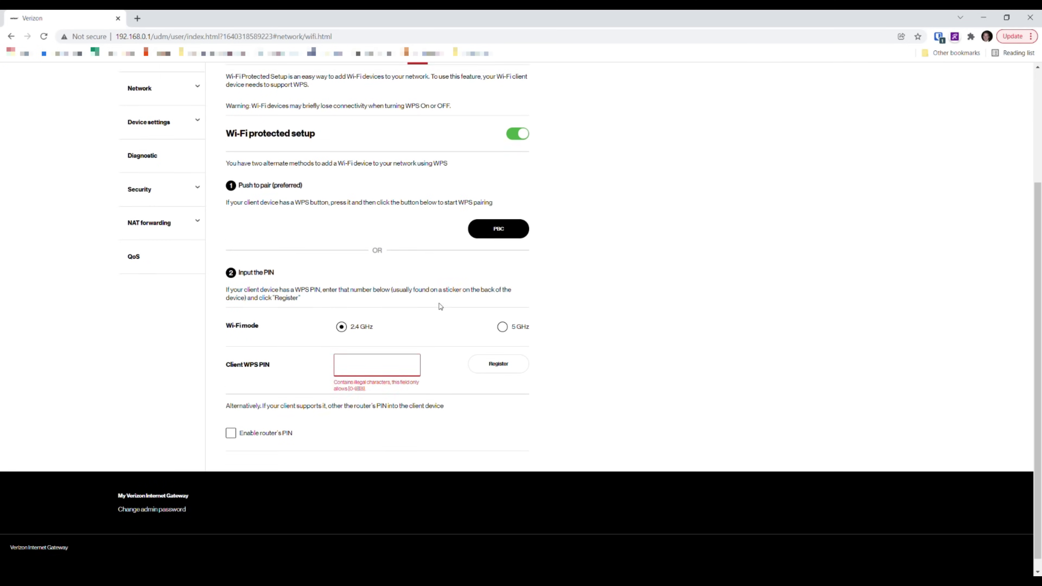
- View the Parental control page and the network map of LAN and WAN connections
scroll(440, 306, up, 3)
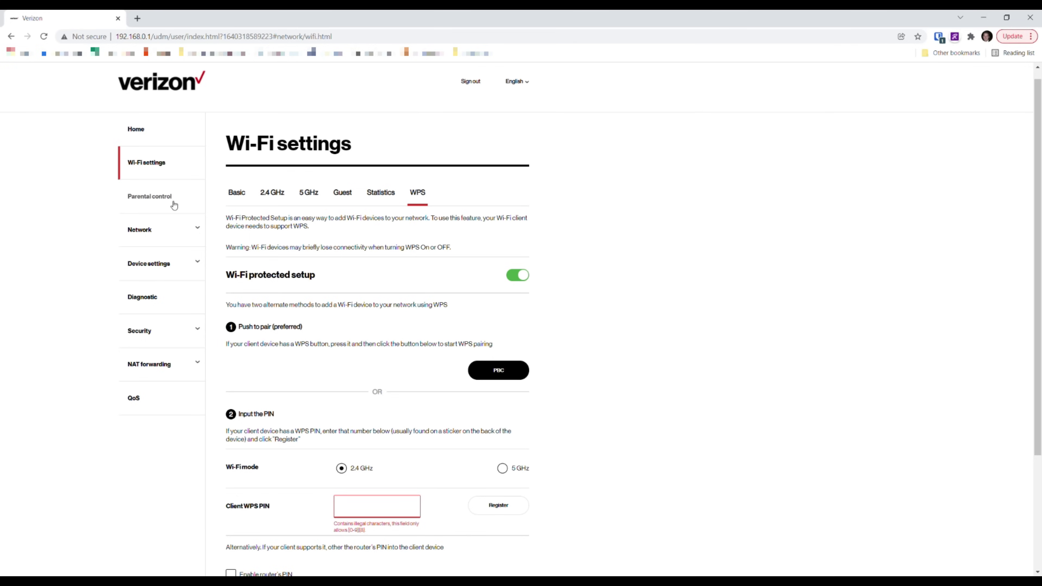
click(166, 204)
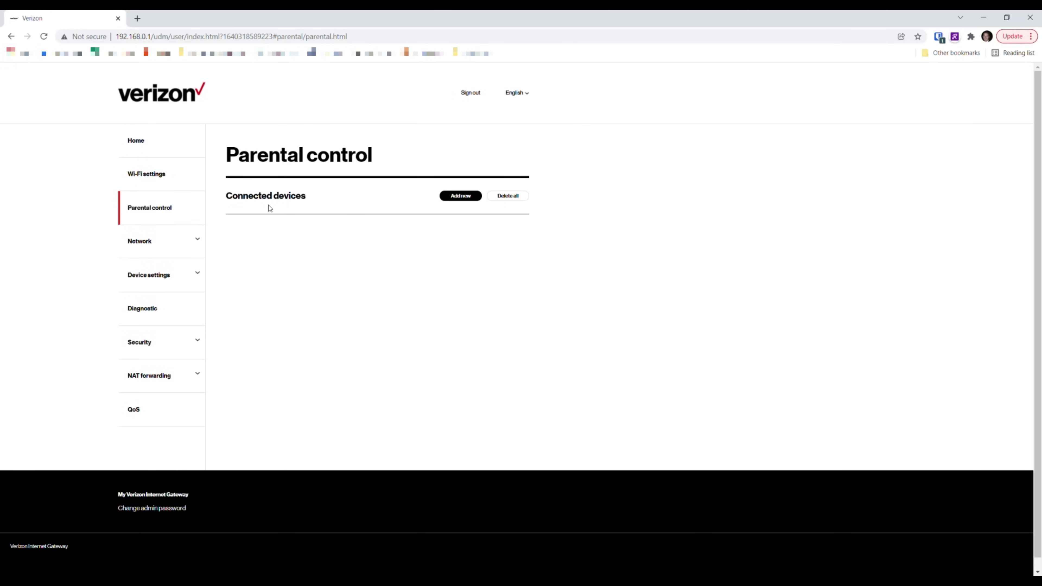
click(162, 247)
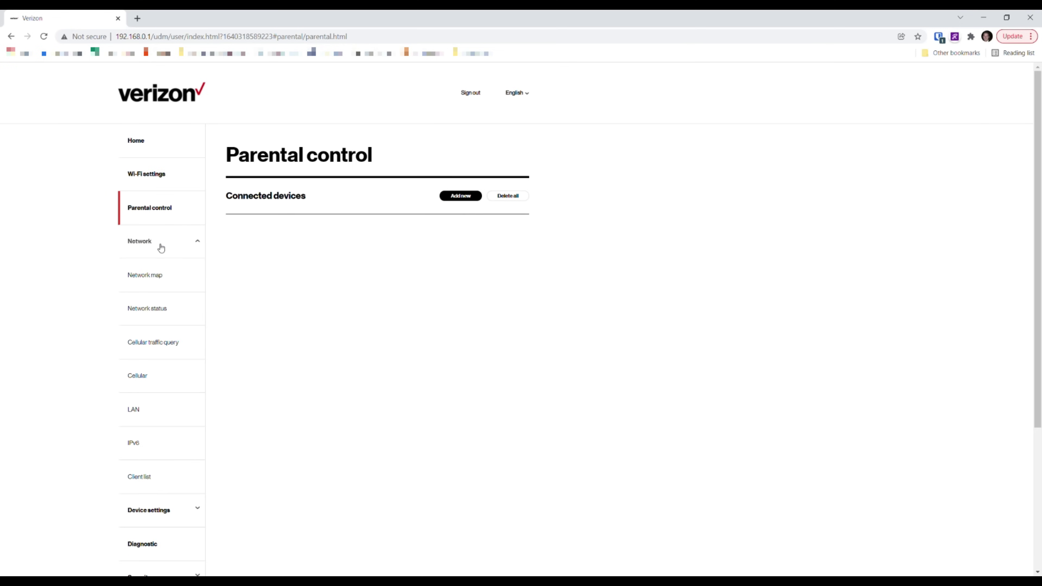
click(171, 279)
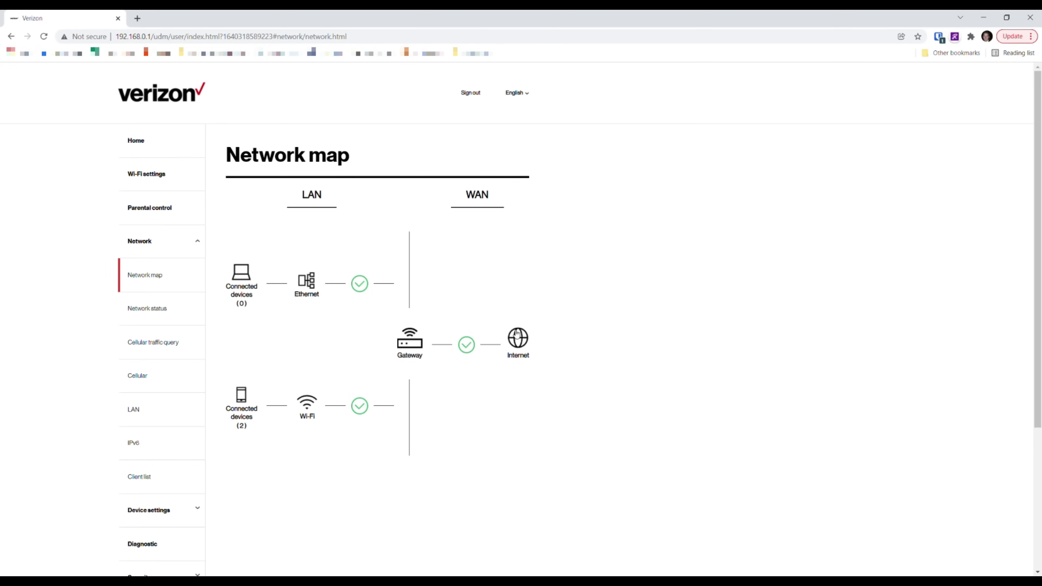
- Examine the IPv4, IPv6 and cellular sections of the network status, highlighting the cellular tech status value
click(181, 318)
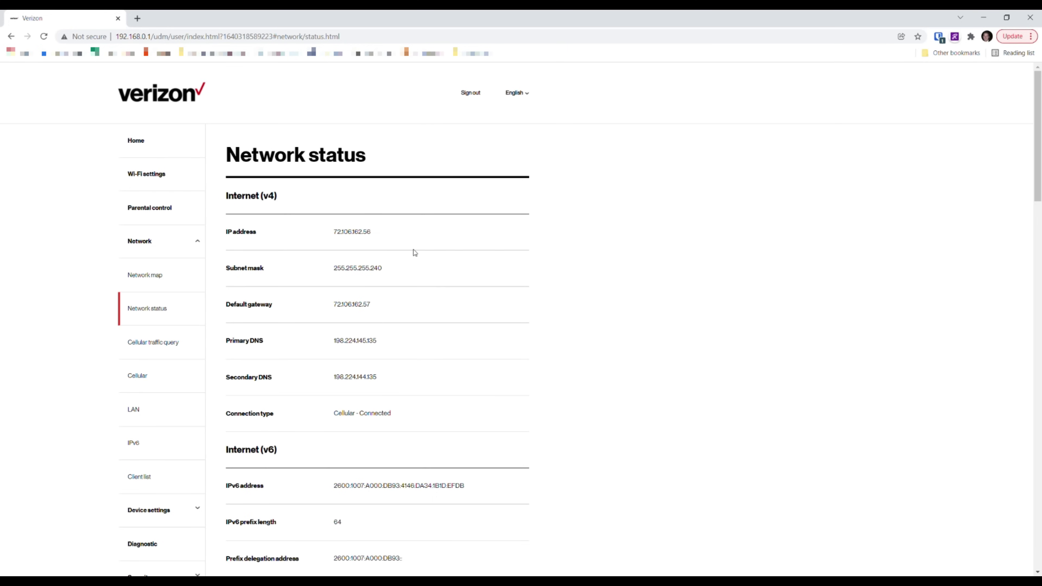
scroll(415, 253, down, 2)
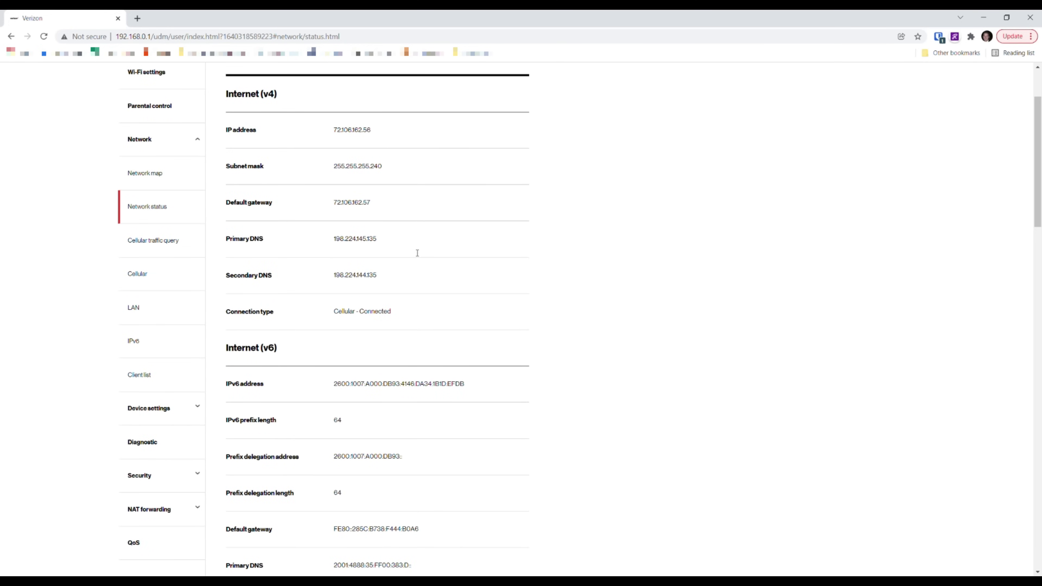
scroll(418, 253, down, 1)
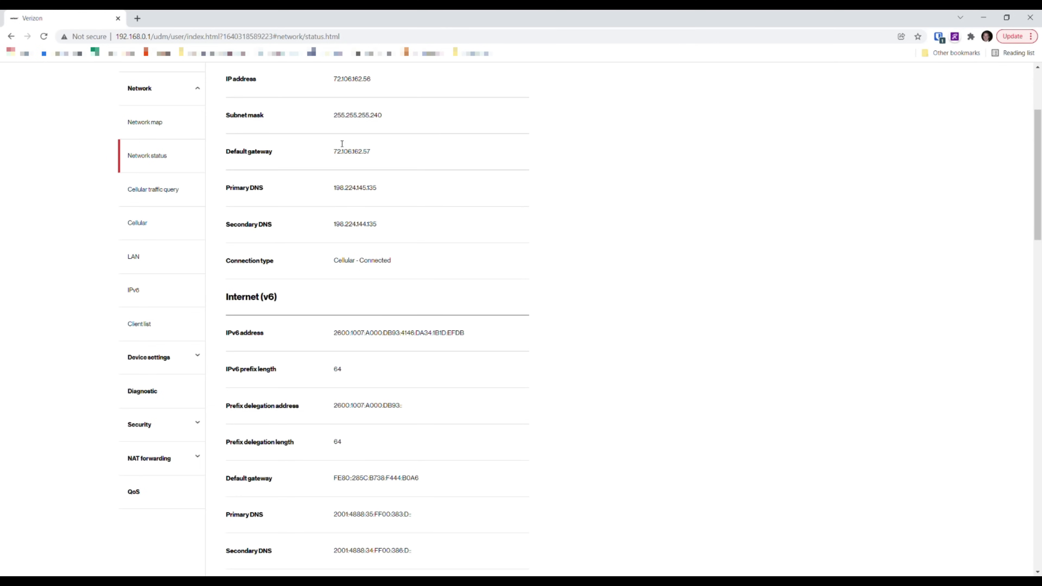
scroll(363, 288, down, 2)
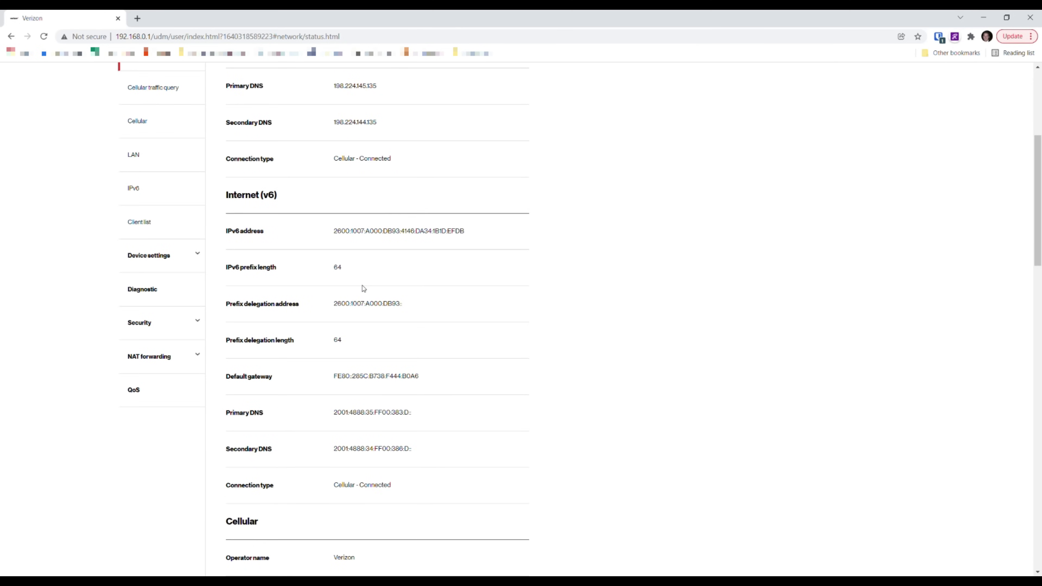
scroll(369, 264, down, 5)
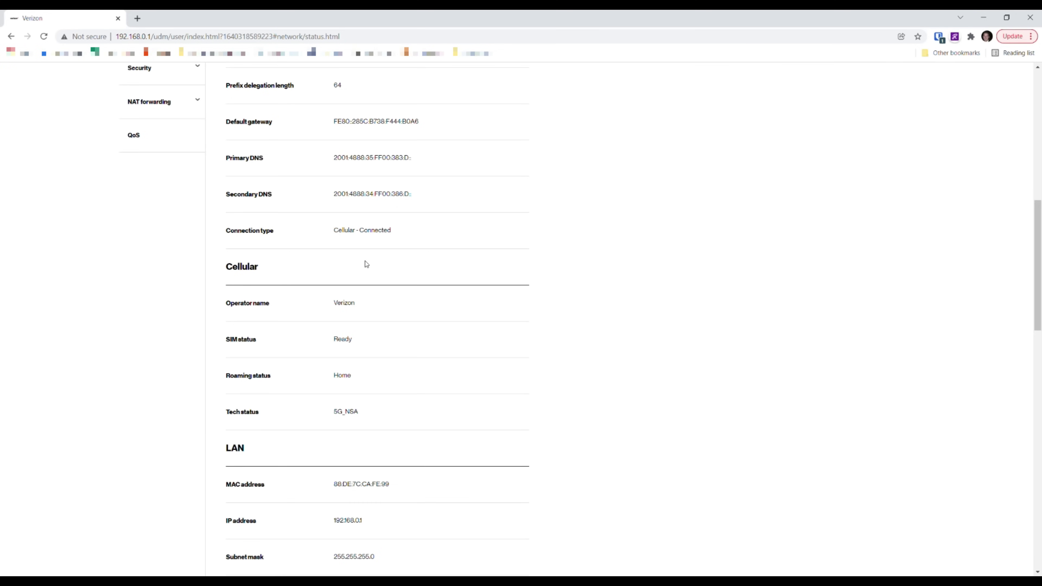
scroll(367, 265, down, 2)
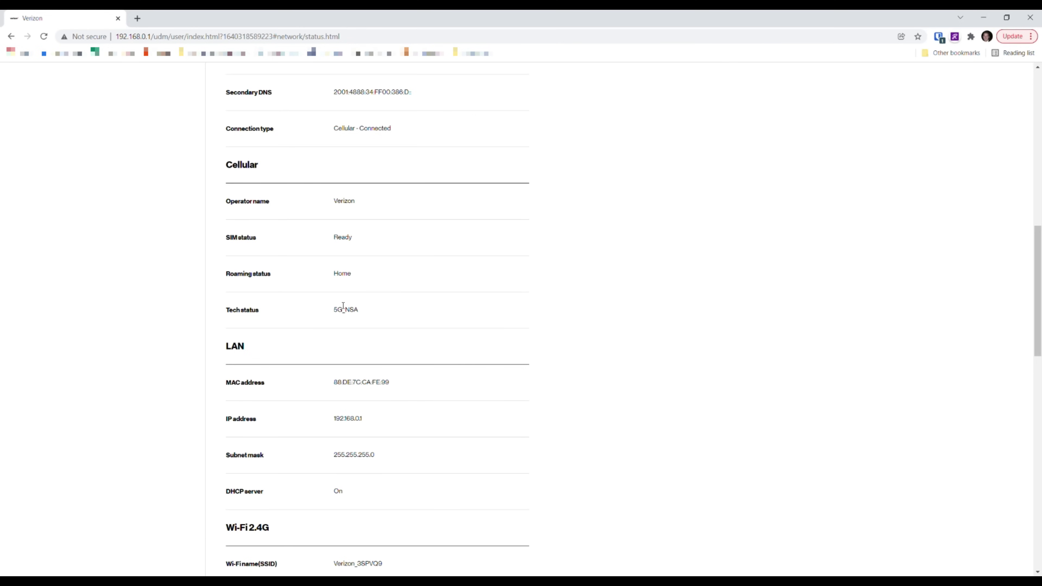
drag(334, 313, 368, 312)
click(329, 315)
- Read the LAN, Wi-Fi and system information sections of the network status
scroll(317, 298, down, 4)
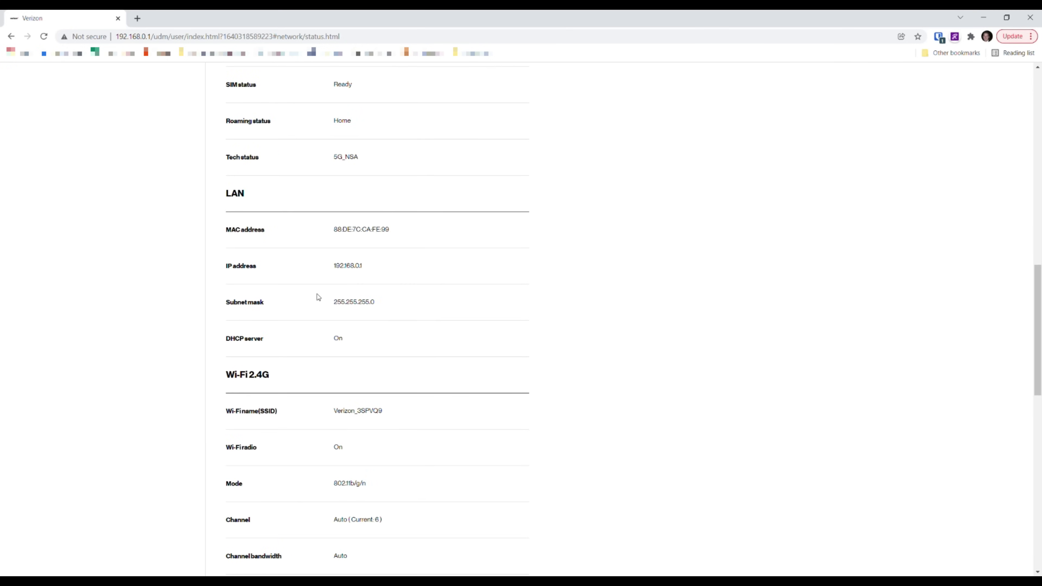
scroll(318, 297, down, 1)
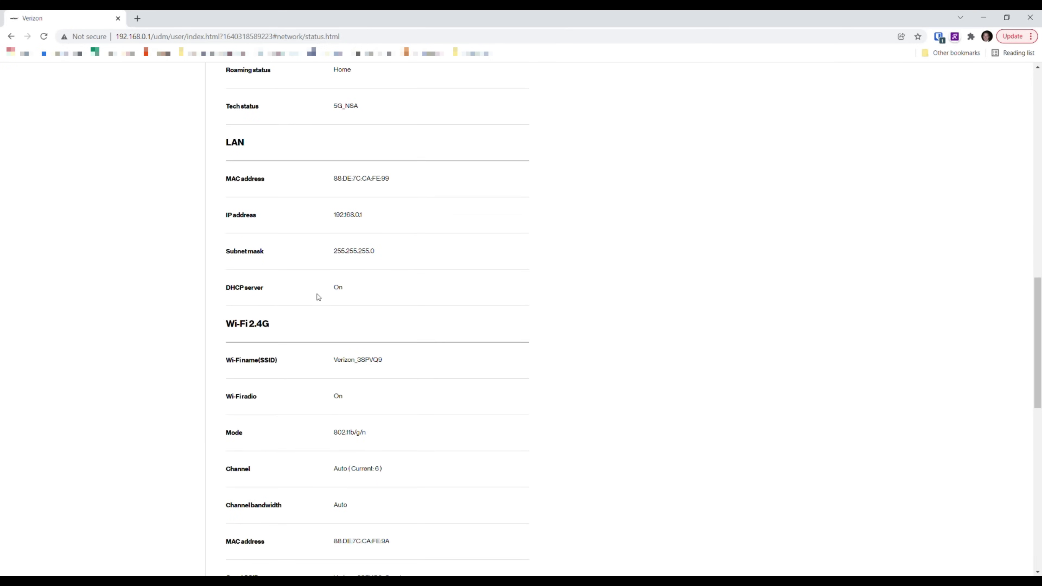
scroll(319, 297, down, 10)
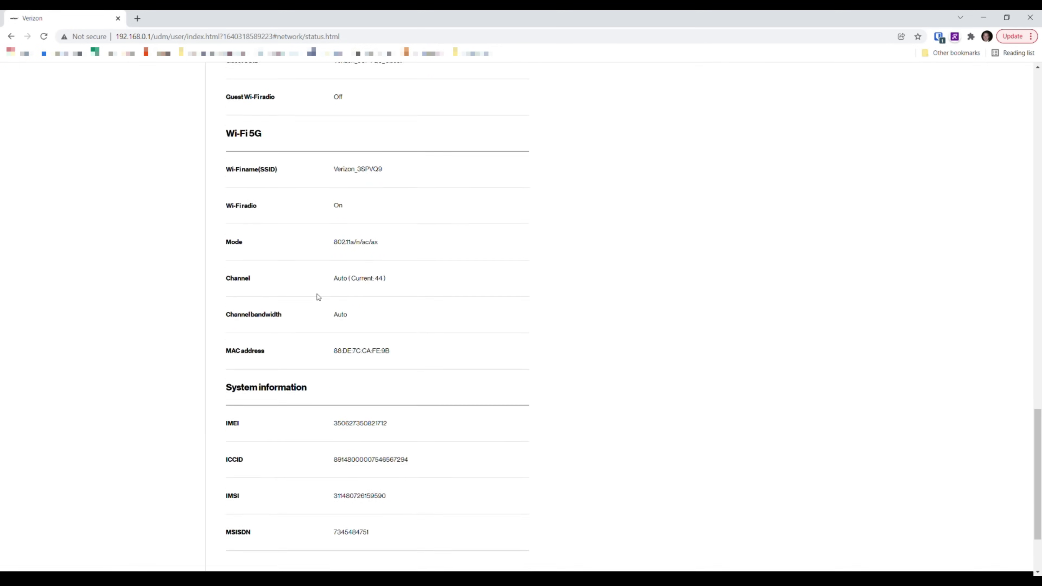
scroll(319, 297, down, 2)
scroll(318, 297, up, 20)
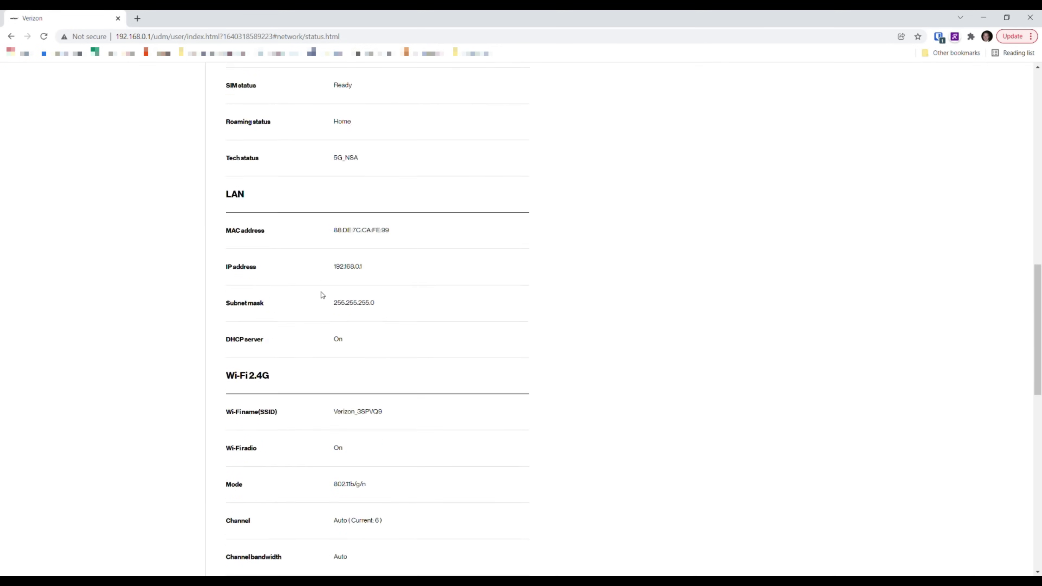
- Check the monthly and current data usage in the cellular traffic query, and view the cellular settings with the APN
scroll(323, 295, down, 4)
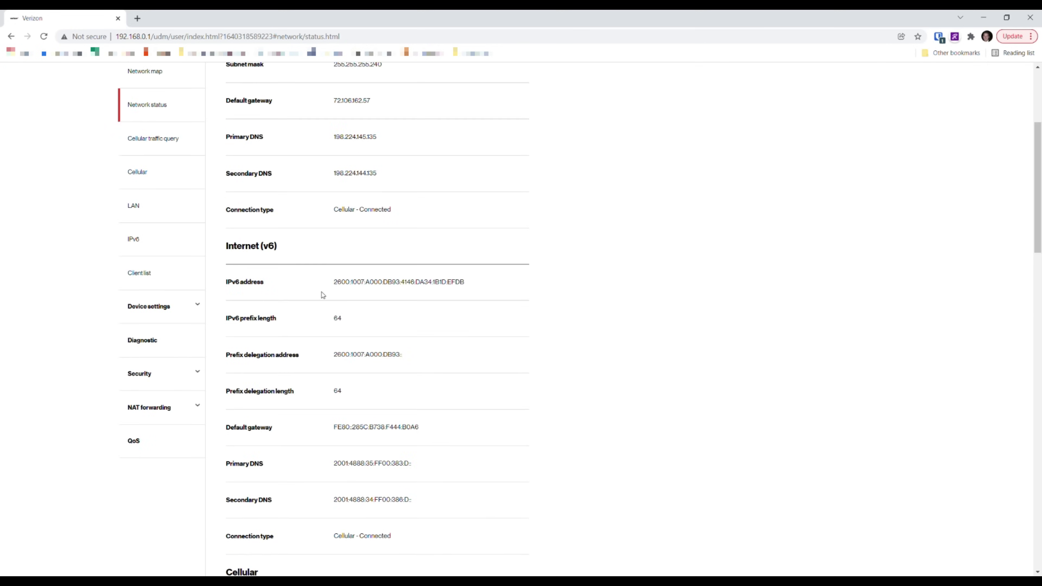
click(161, 143)
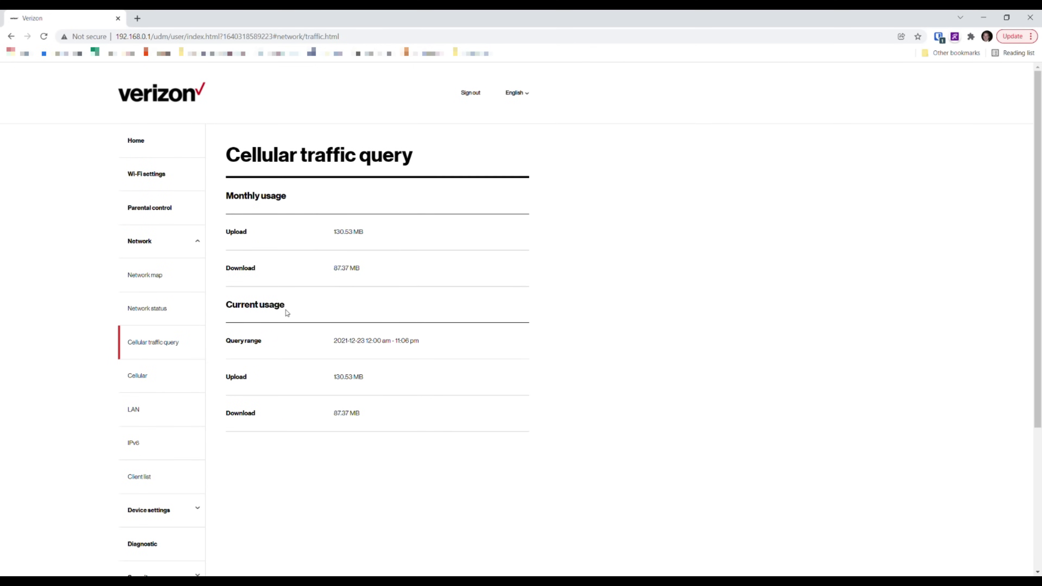
scroll(286, 313, down, 2)
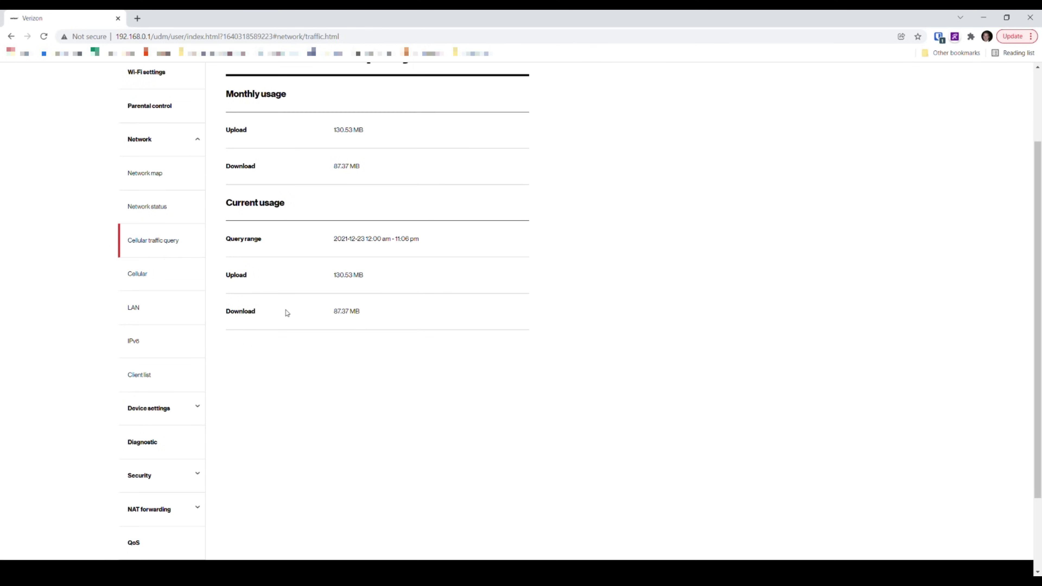
click(177, 281)
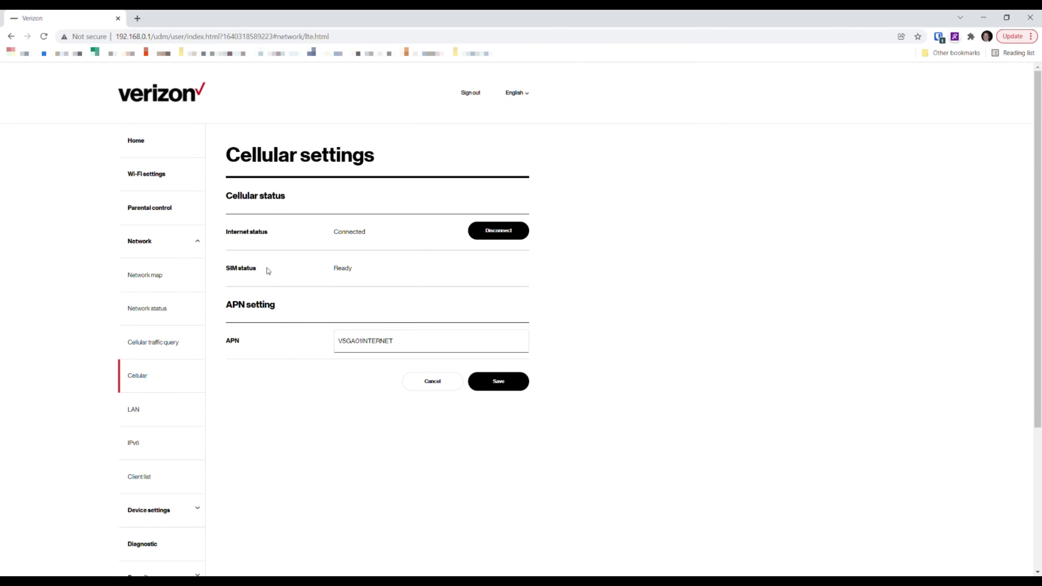
- Review the LAN settings, including the DHCP address pool, lease time and DNS fields
scroll(258, 279, down, 2)
click(166, 319)
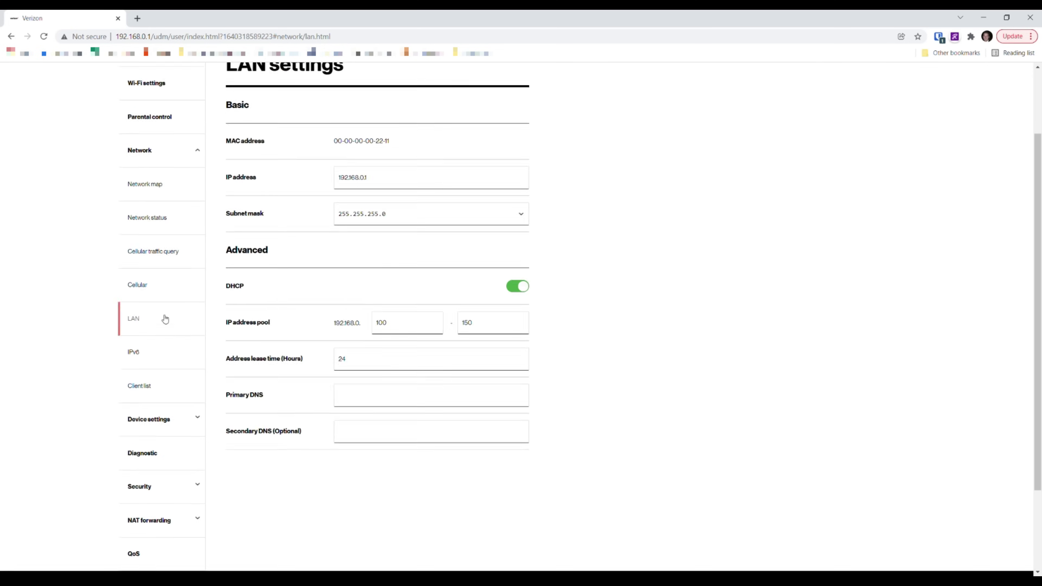
scroll(263, 318, down, 1)
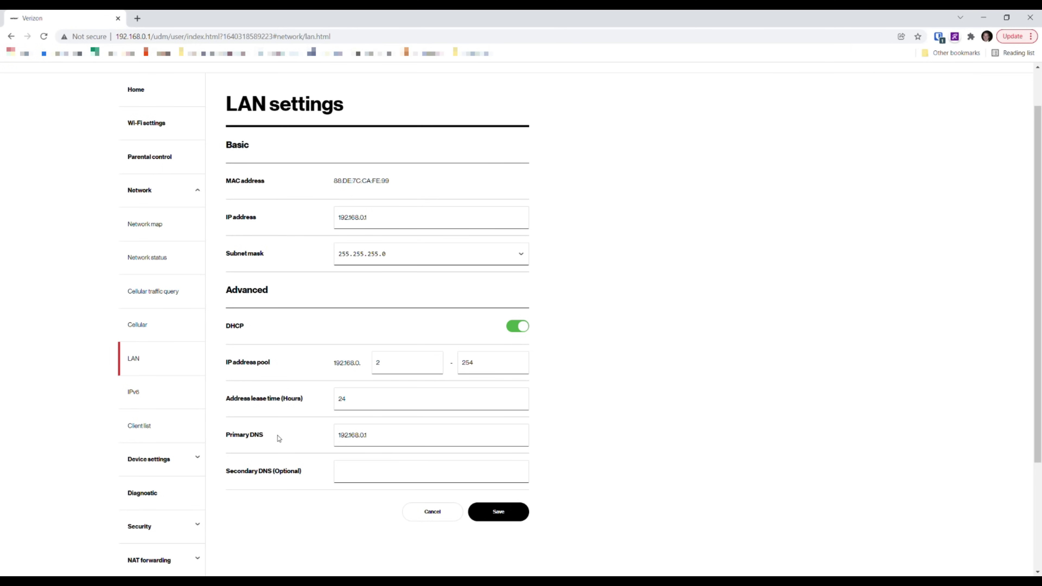
scroll(309, 422, down, 1)
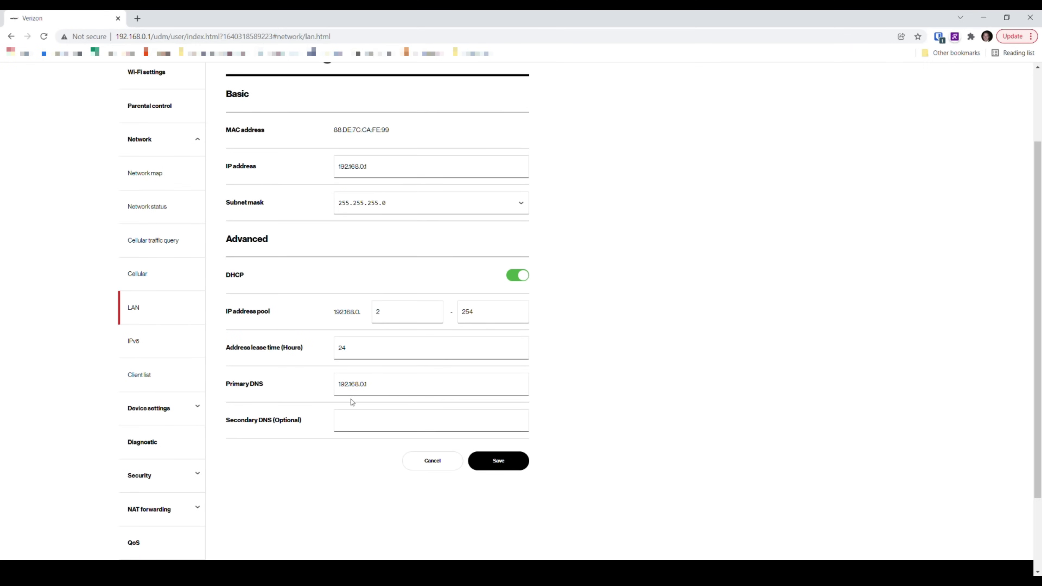
scroll(352, 402, down, 2)
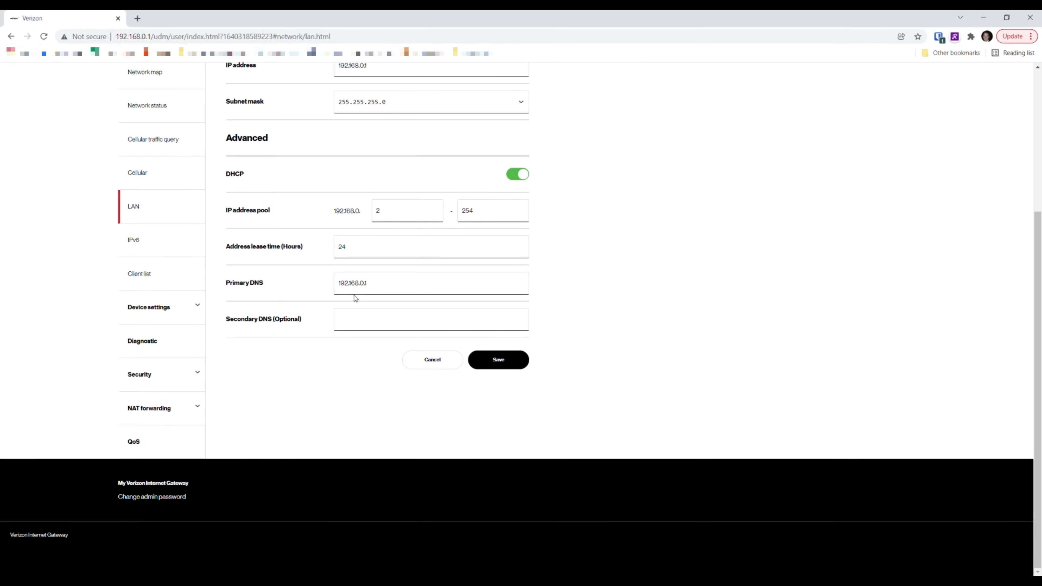
- Check the IPv6 settings and expand the list of device settings pages
click(160, 243)
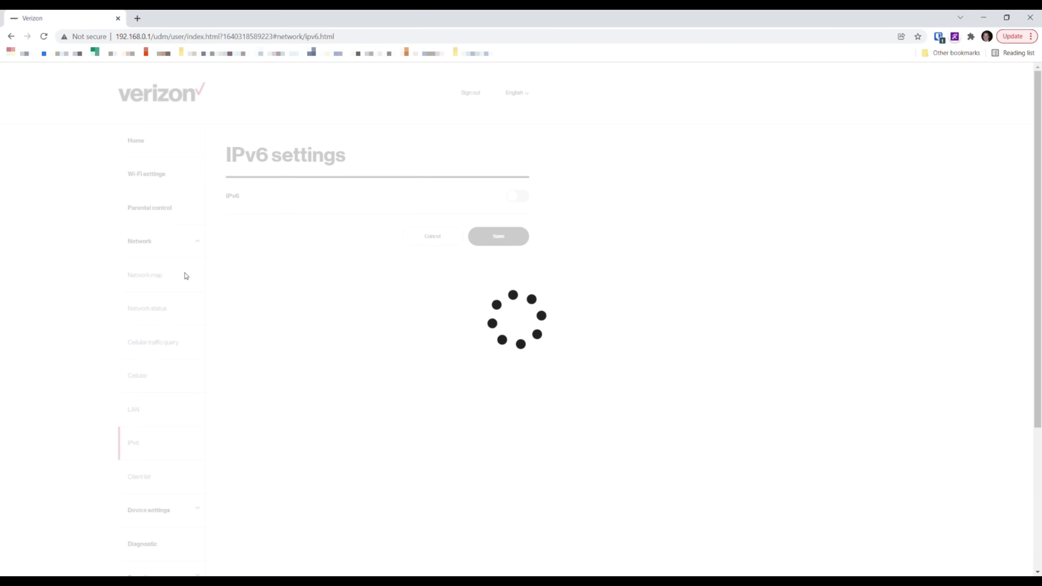
scroll(242, 287, down, 2)
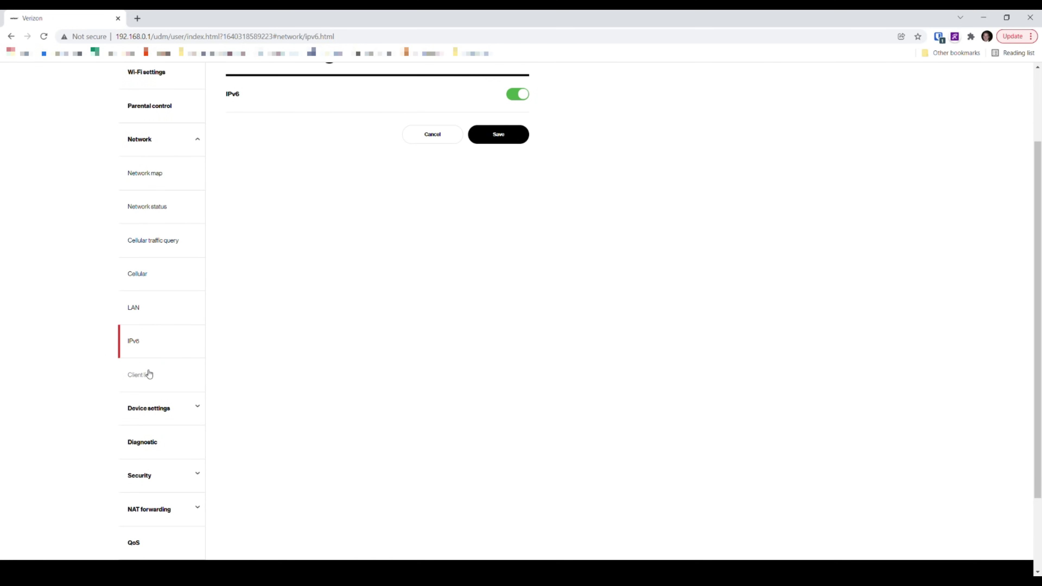
scroll(184, 354, down, 1)
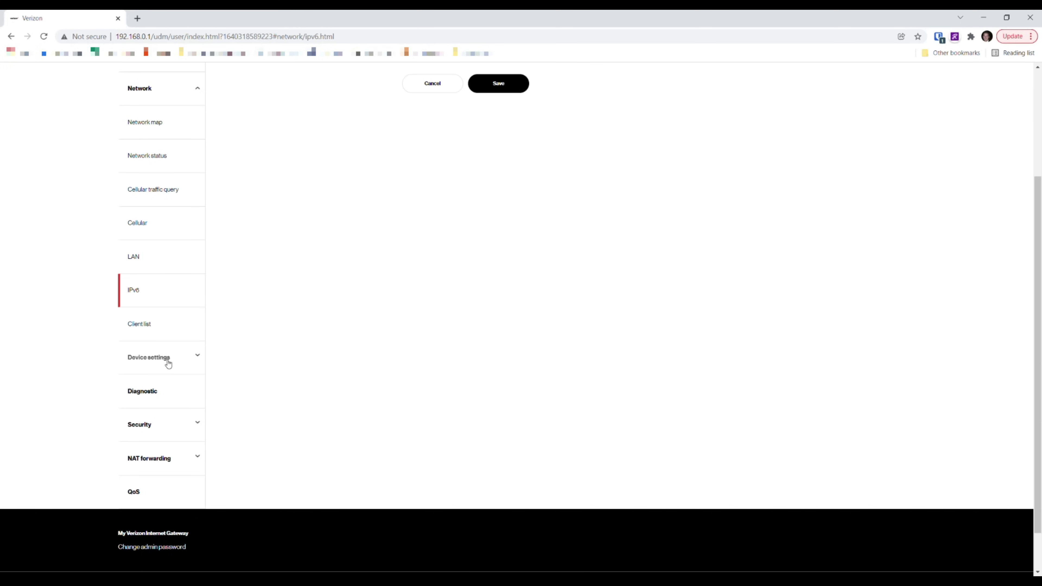
click(168, 359)
scroll(274, 323, down, 3)
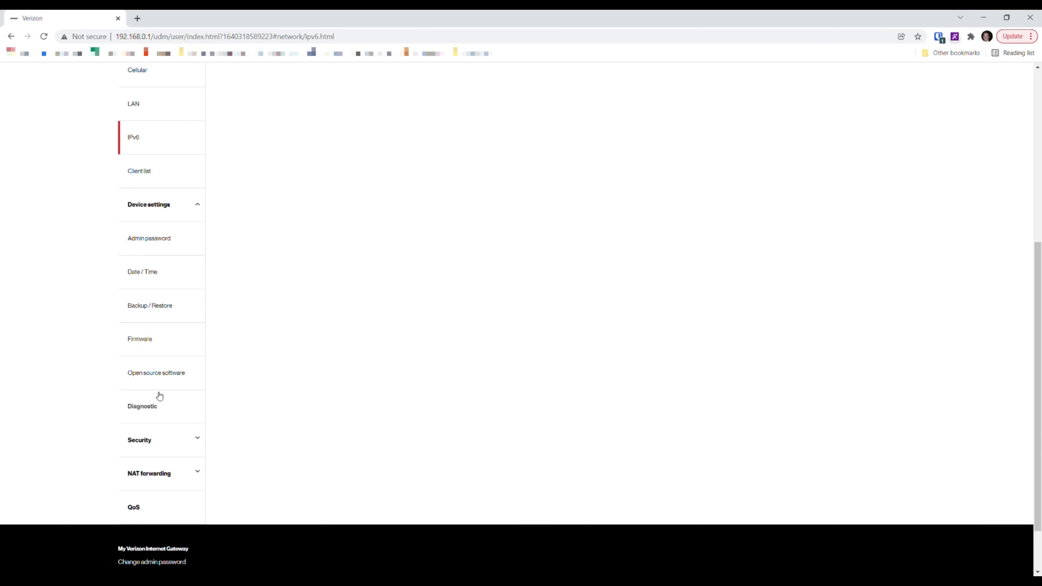
- Run a ping test to 8.8.8.8 from the diagnostic settings
click(173, 417)
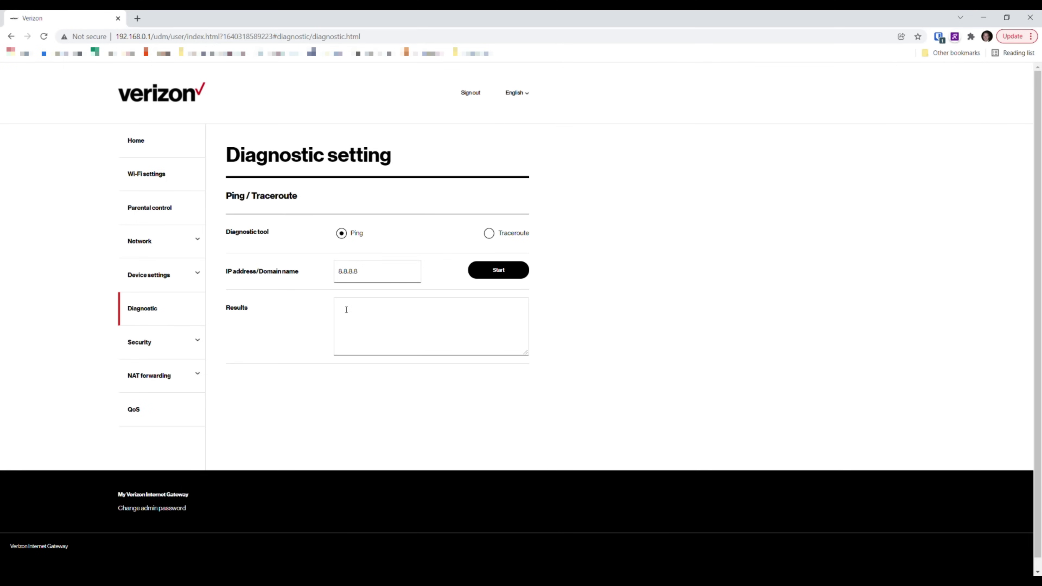
drag(369, 276, 330, 279)
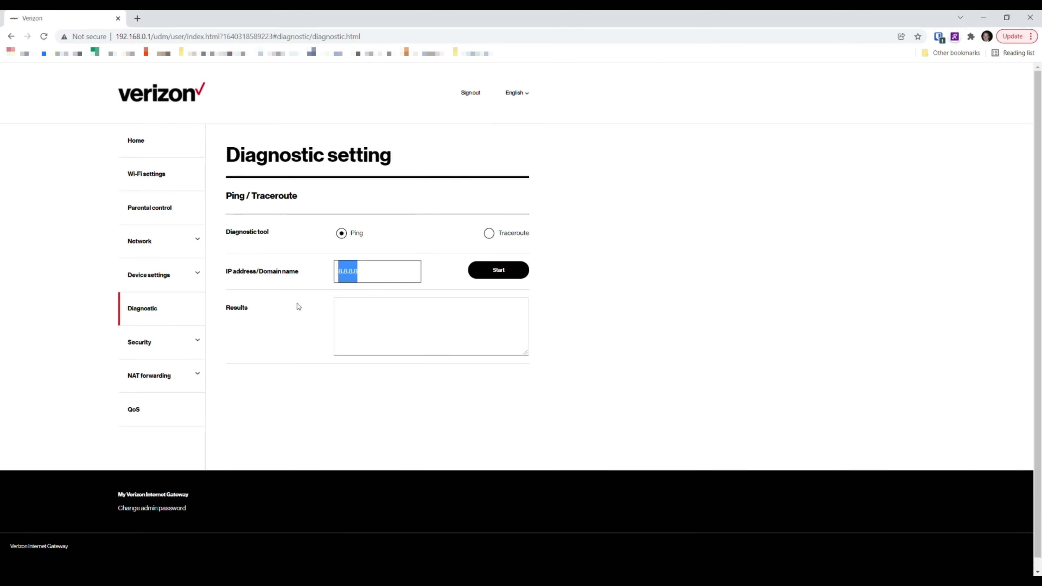
click(470, 277)
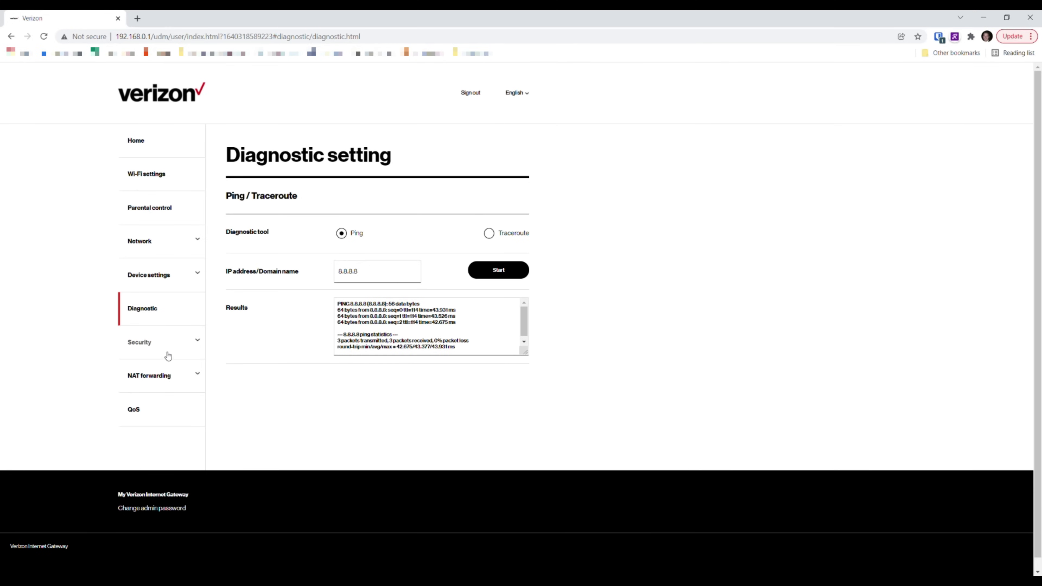
- Expand the security pages and review the firewall level, SPI, DoS protection and ping-blocking settings
click(161, 344)
scroll(161, 345, down, 2)
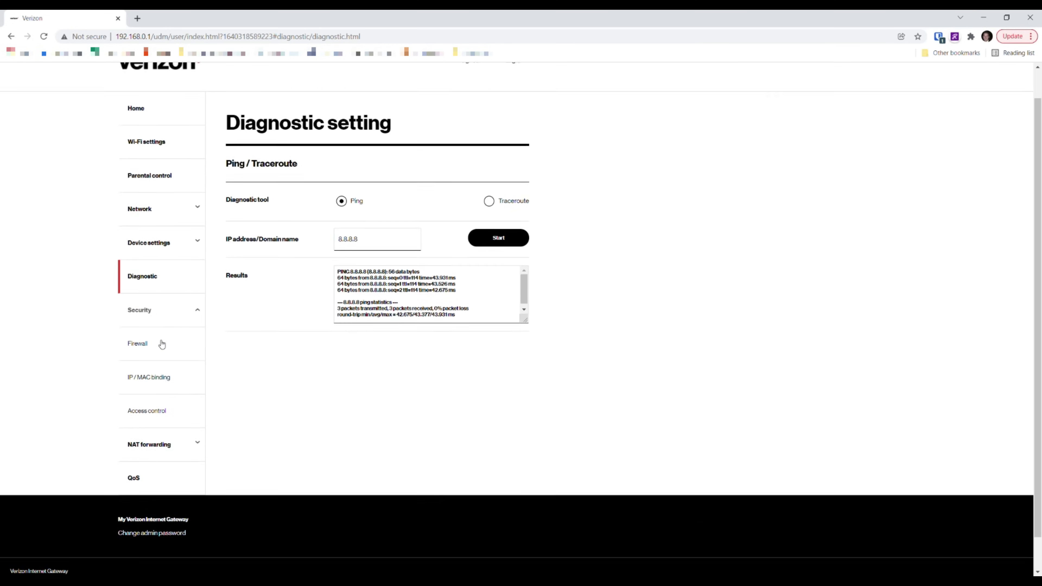
click(159, 314)
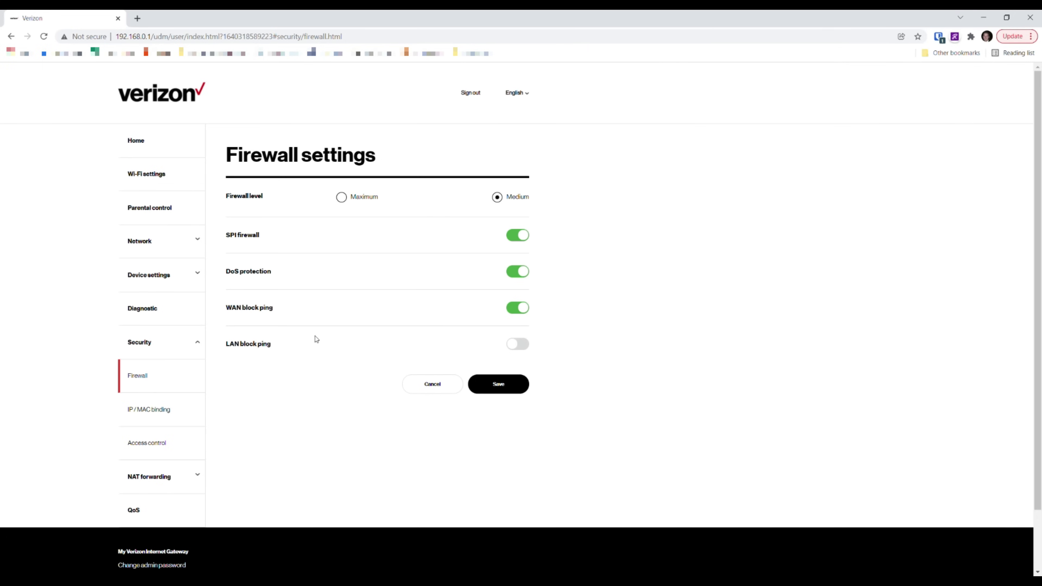
- Review the IP/MAC binding settings and the access control settings with their blacklist and whitelist modes
click(175, 417)
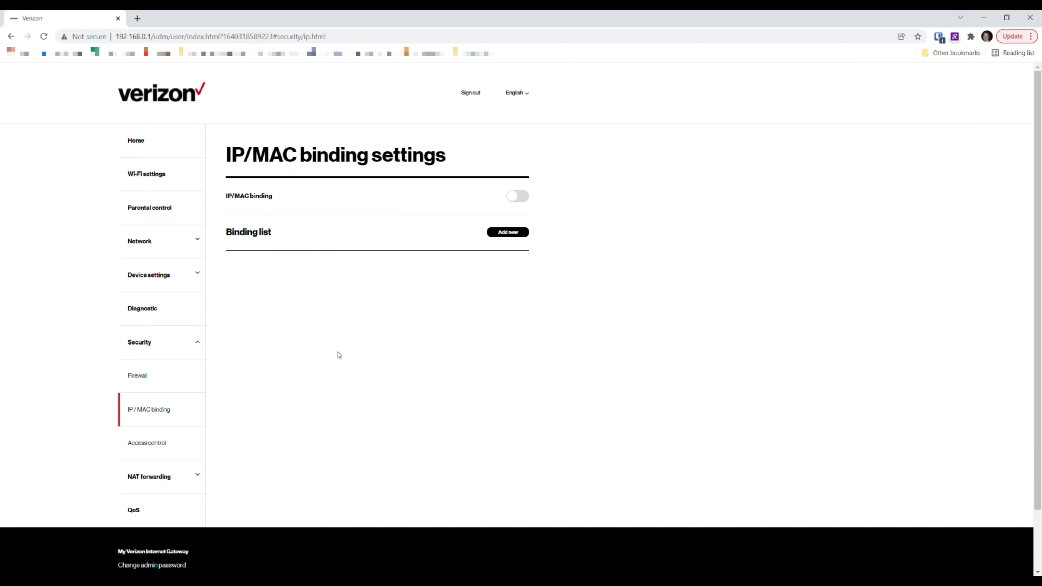
scroll(144, 374, down, 2)
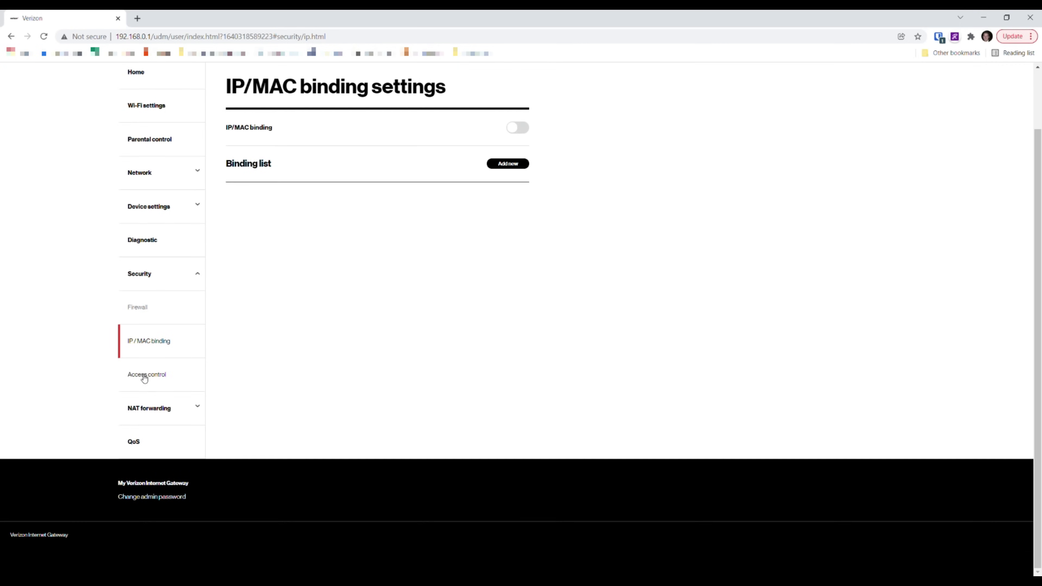
click(164, 381)
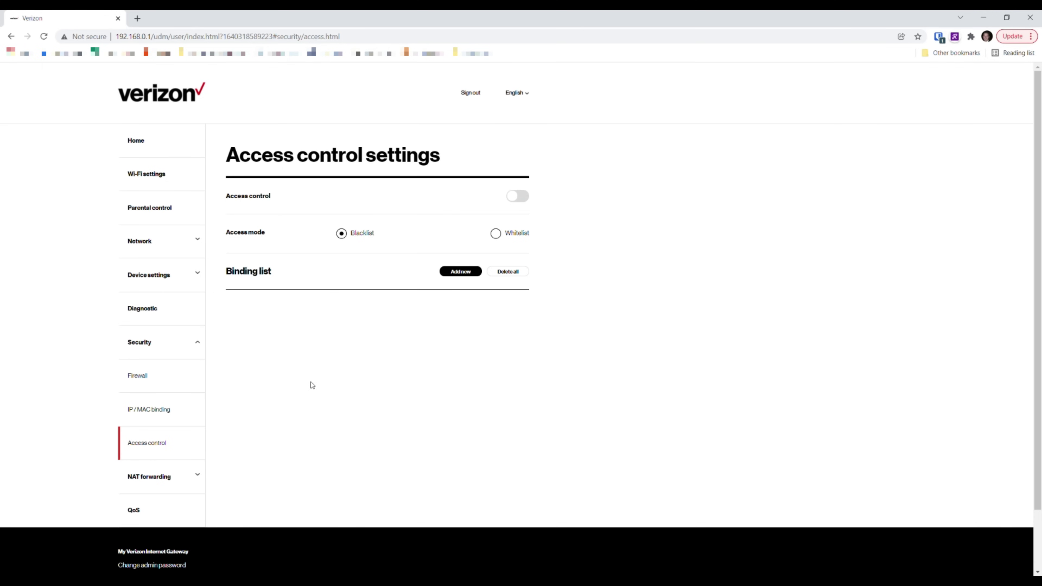
- Expand the NAT forwarding pages and review the DMZ and UPnP settings
scroll(207, 413, down, 2)
click(171, 411)
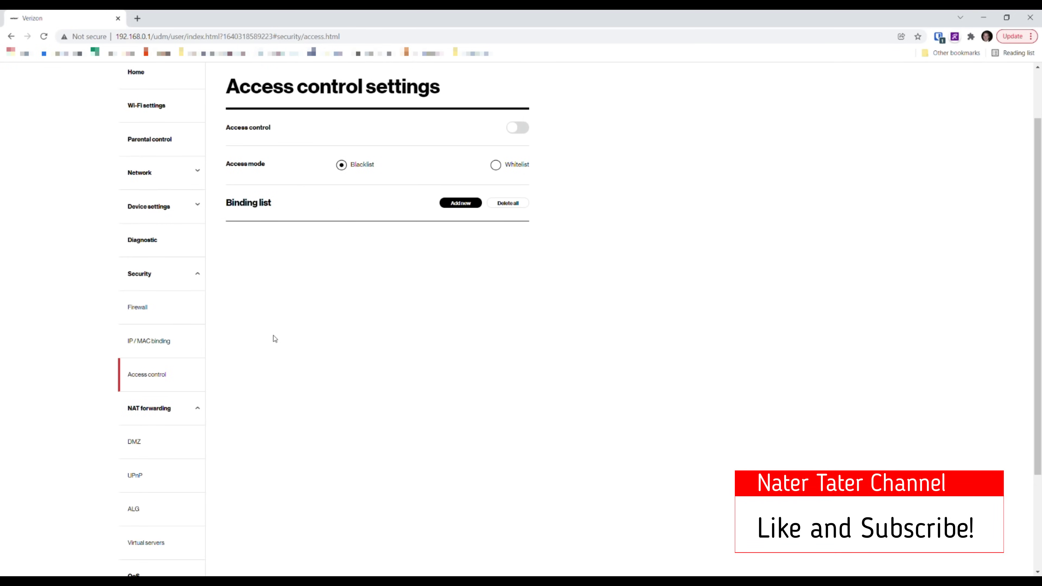
scroll(185, 374, down, 3)
click(155, 349)
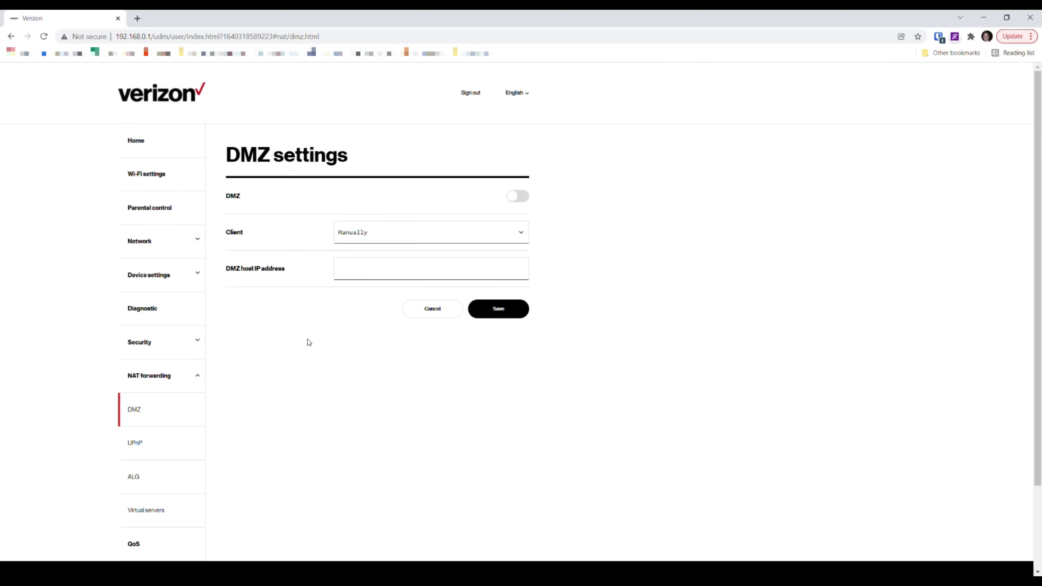
click(164, 455)
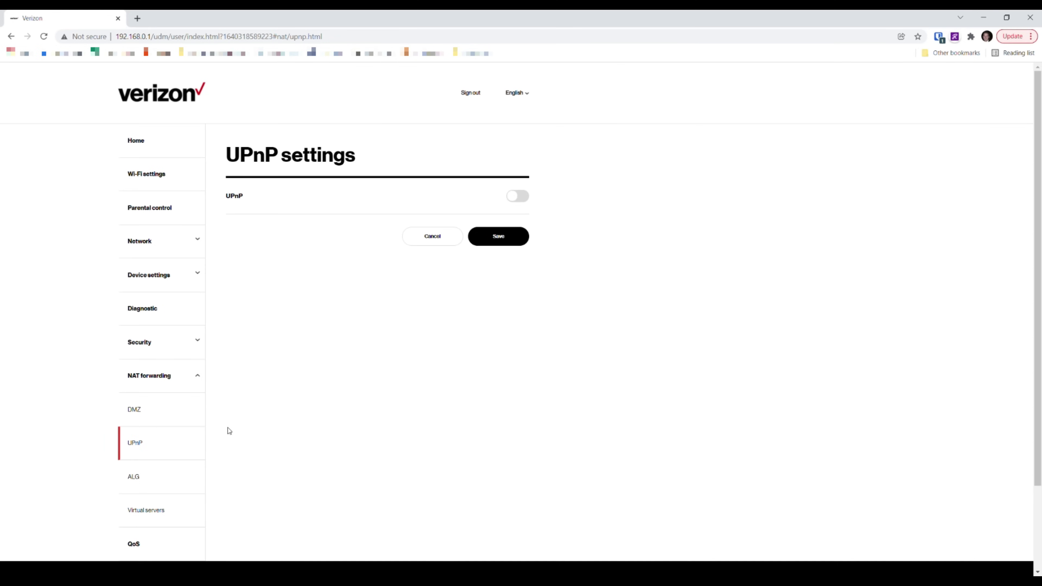
- Review the ALG pass-through settings and the virtual servers binding list
click(183, 485)
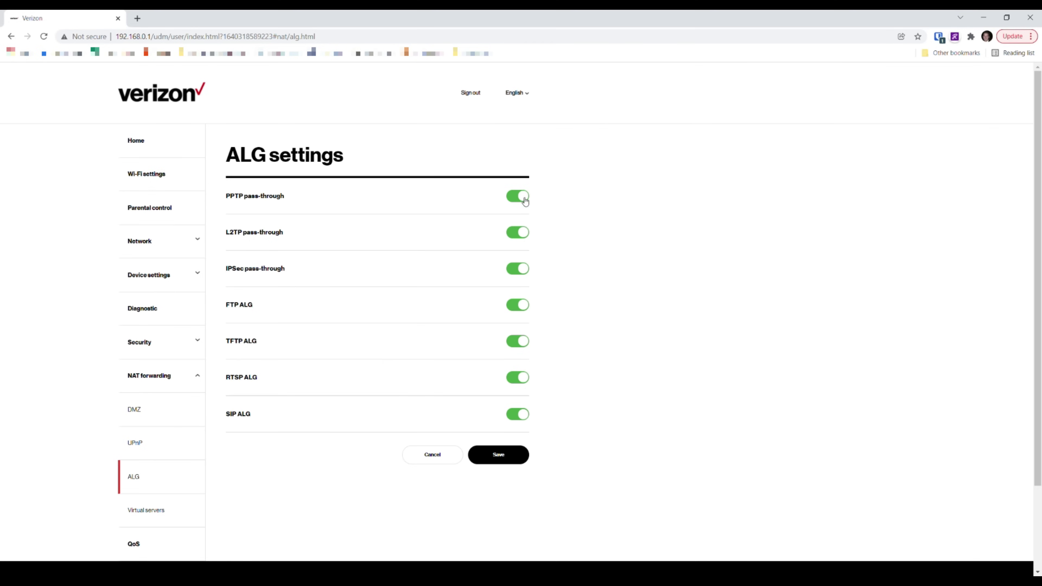
scroll(201, 468, down, 2)
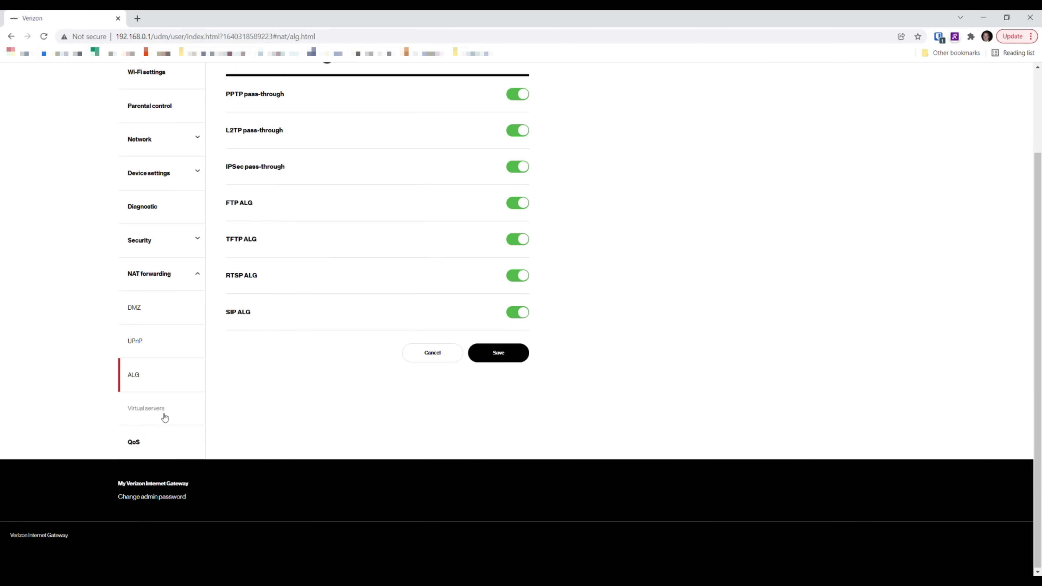
click(190, 412)
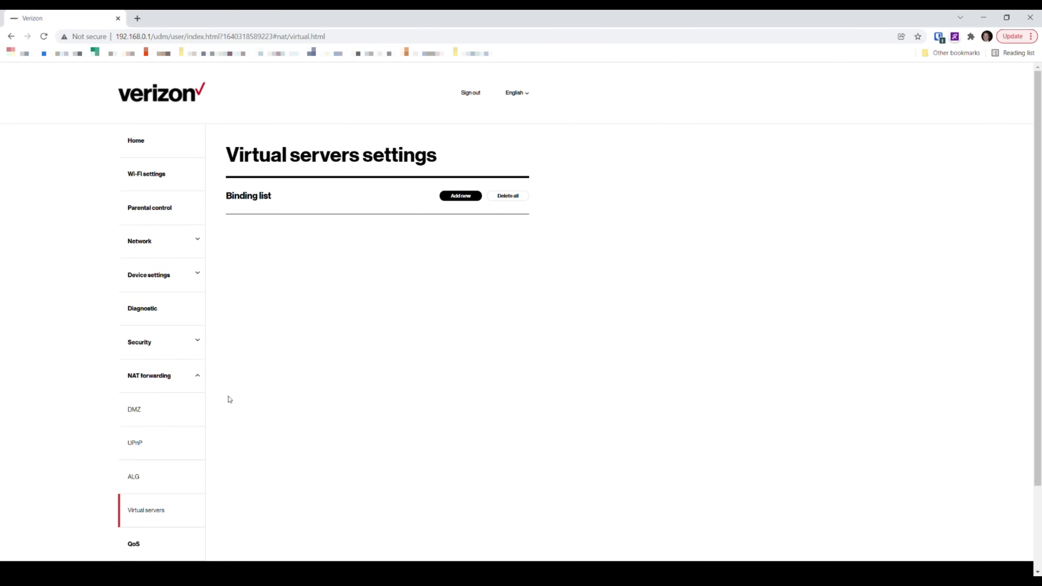
- Review the QoS settings with the client bandwidth limiter, and return to the gateway's home page
scroll(240, 396, down, 2)
click(178, 441)
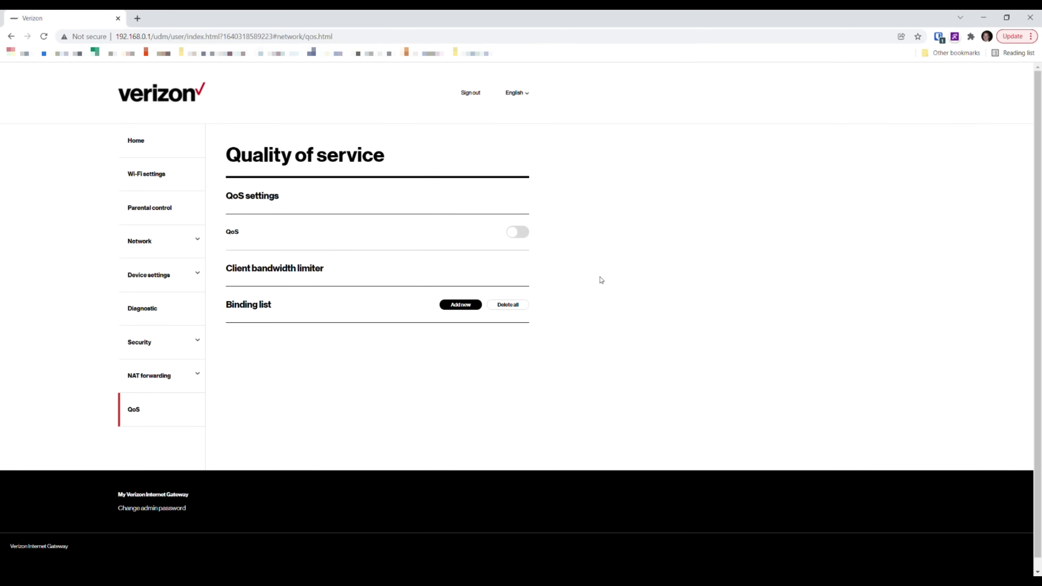
scroll(180, 345, down, 1)
scroll(179, 346, up, 1)
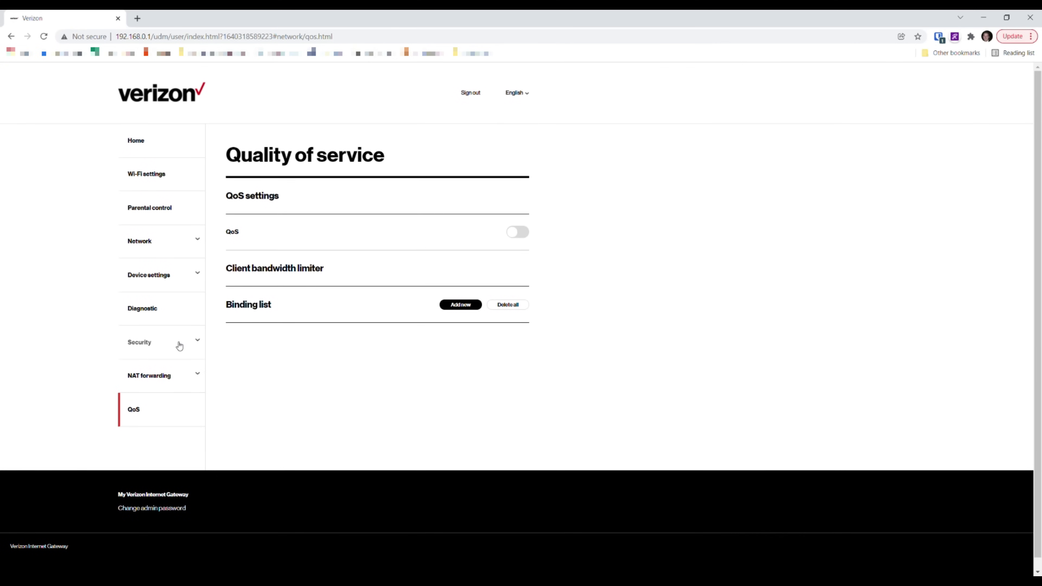
click(169, 141)
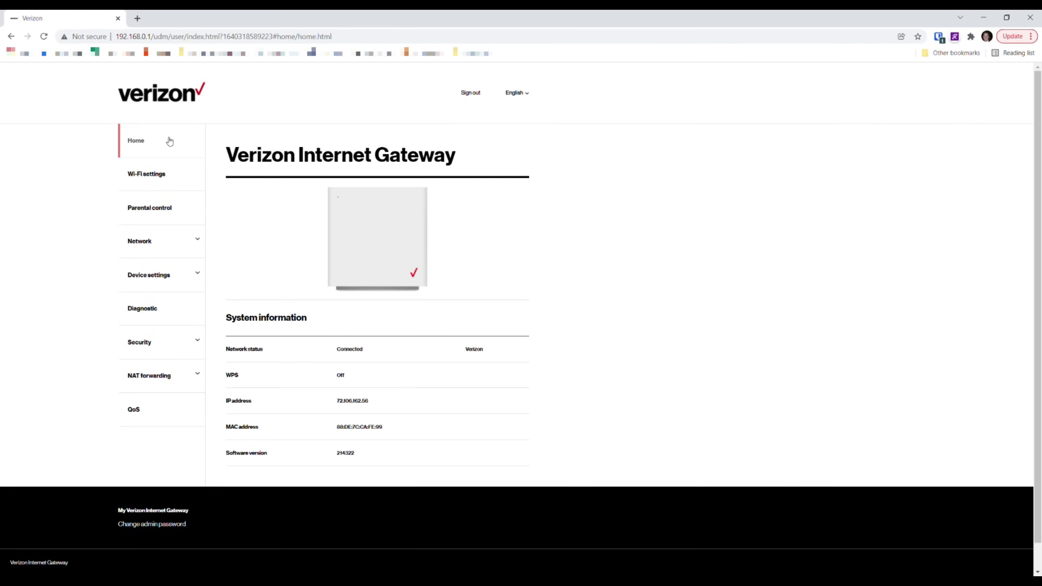